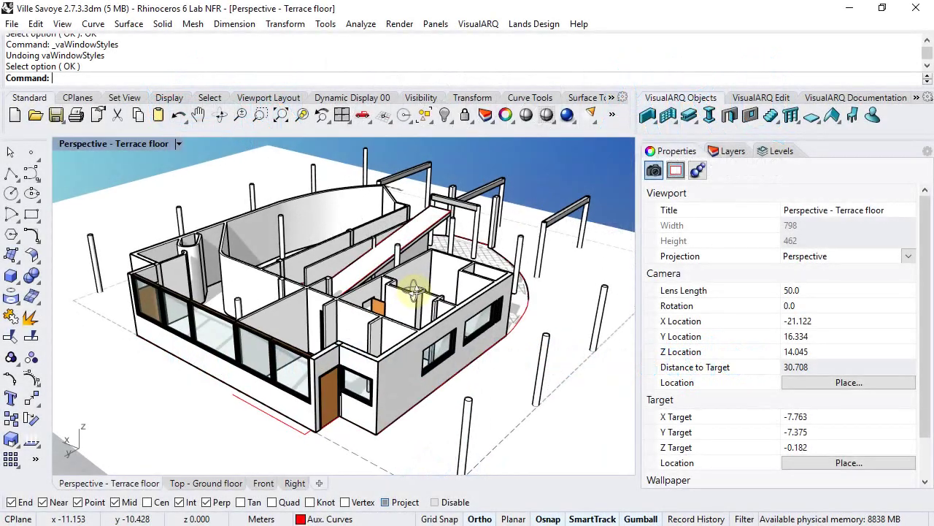
- Open the window styles manager for the building model
right_drag(417, 292, 437, 295)
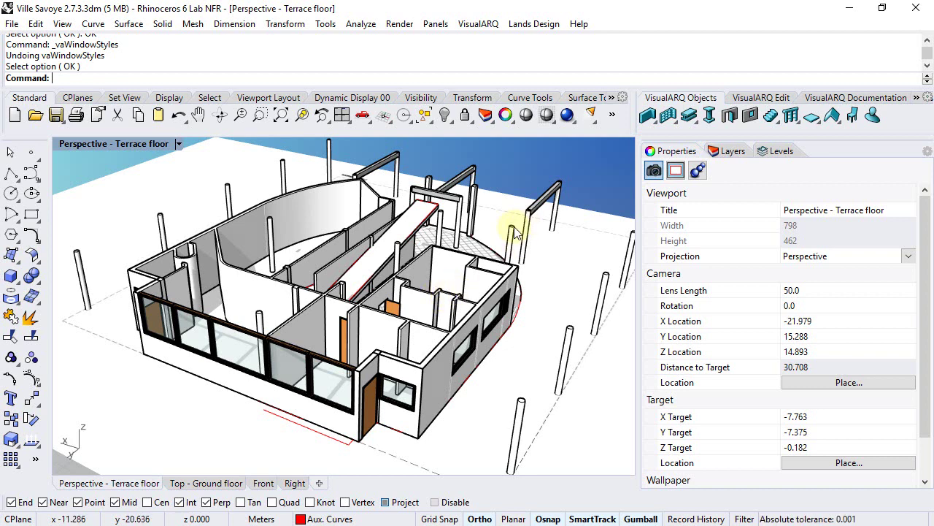
click(482, 24)
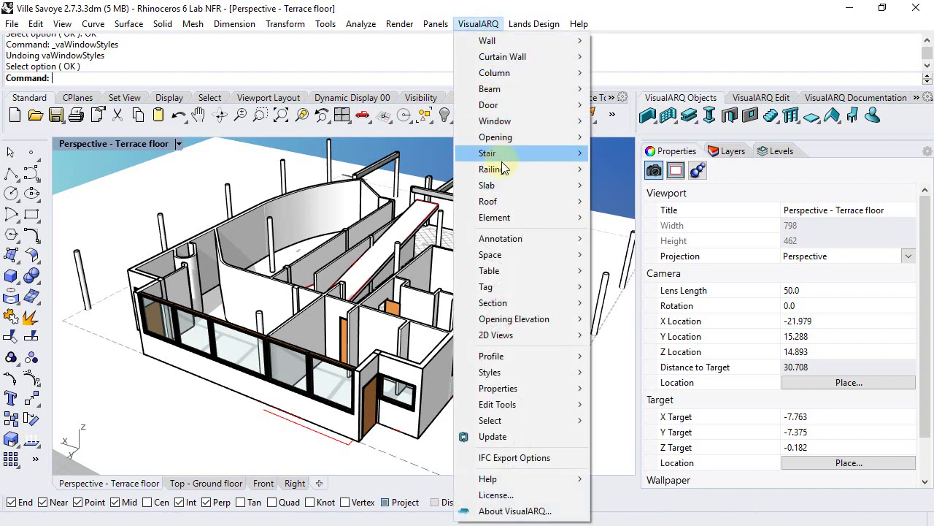
mouse_move(510, 123)
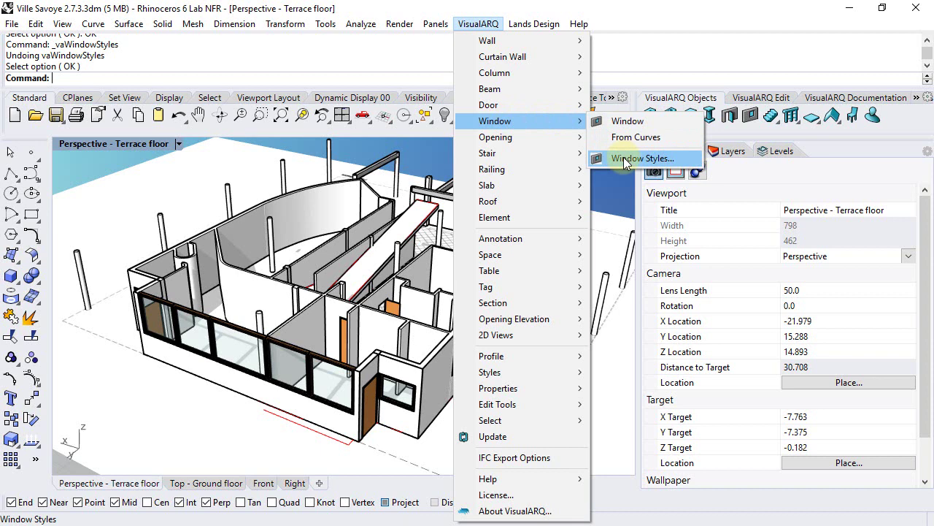
click(620, 193)
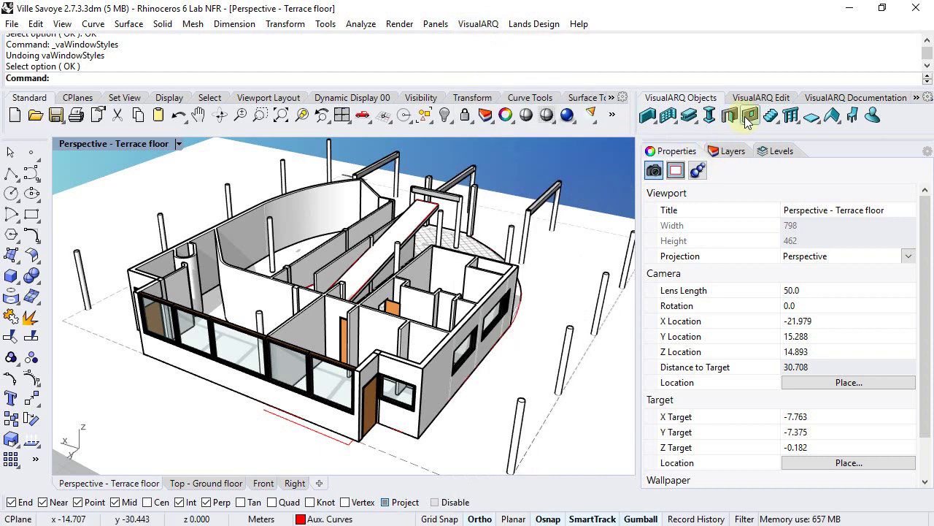
right_click(749, 117)
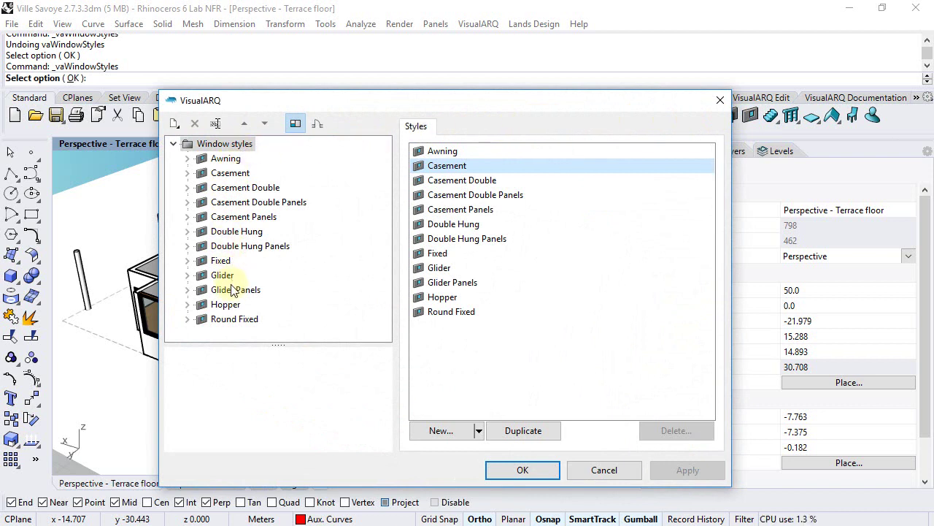
- Examine the frame geometry and preview of the Awning window style, then return to the list of window styles
click(188, 158)
click(219, 173)
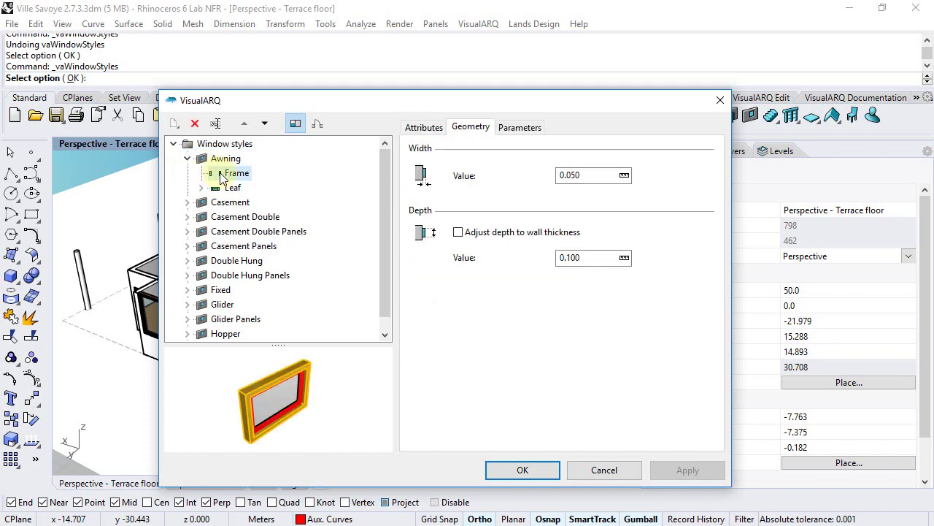
drag(292, 407, 251, 400)
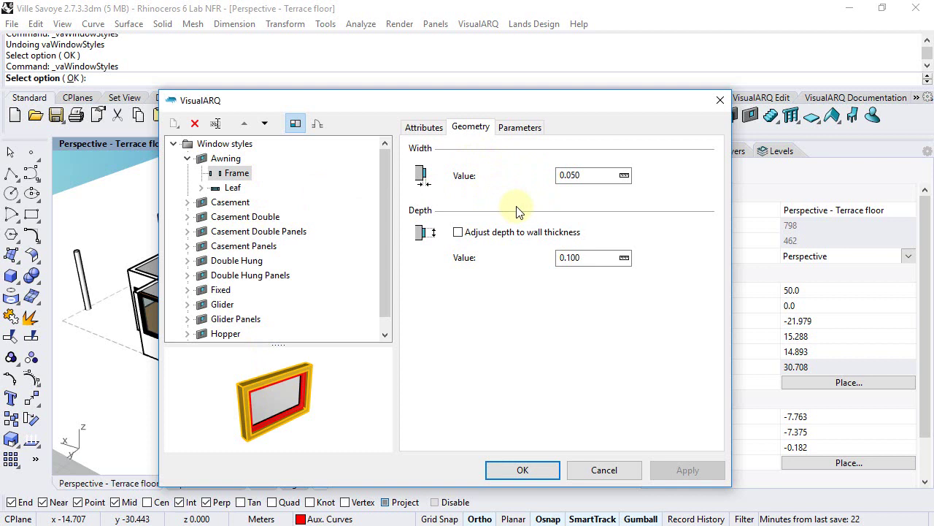
click(222, 146)
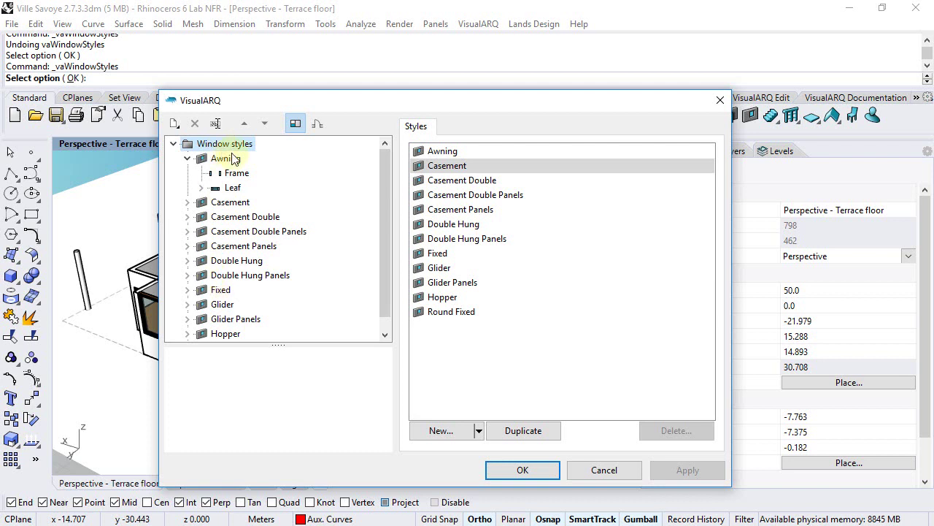
- Start a new standard window style and name it "VS 8x1"
click(444, 434)
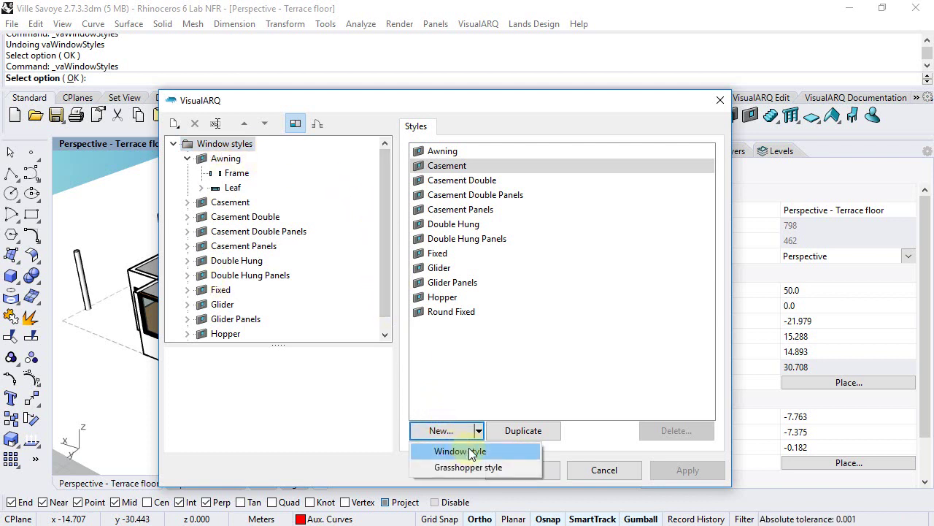
click(462, 451)
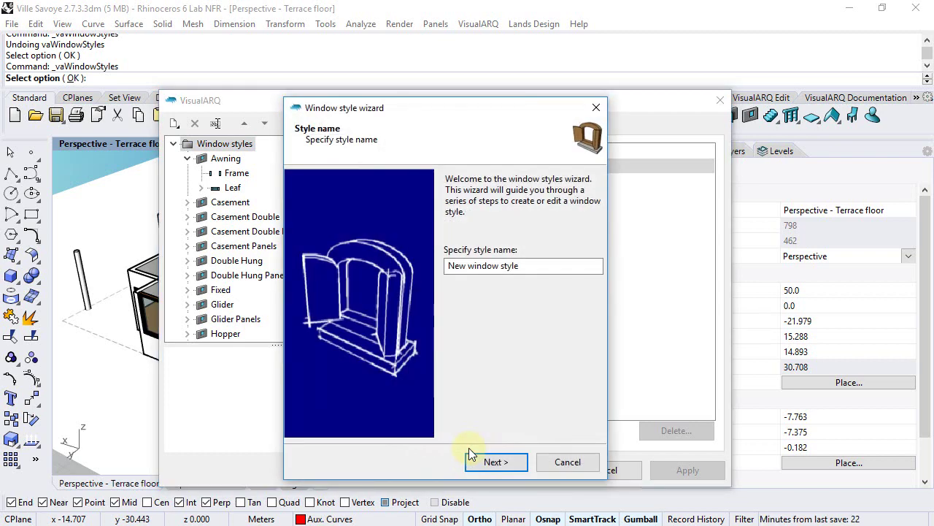
drag(532, 265, 445, 266)
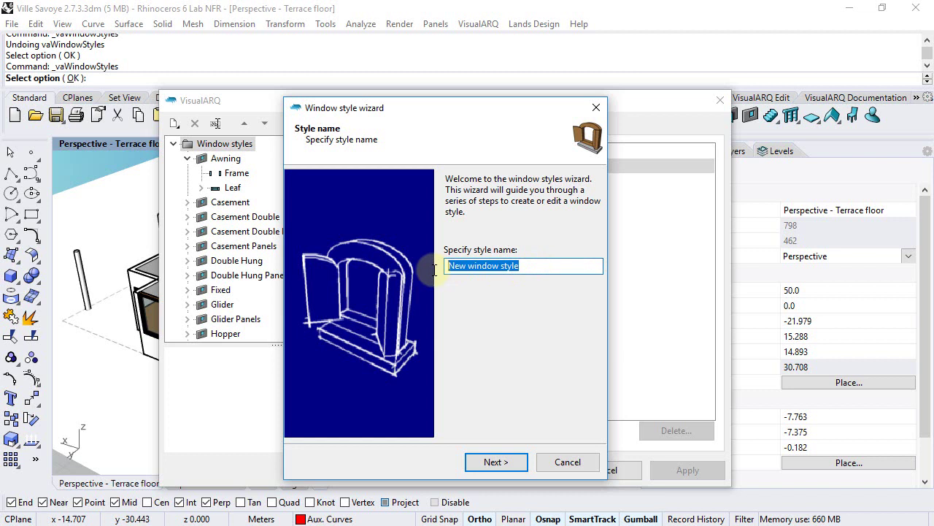
text(V)
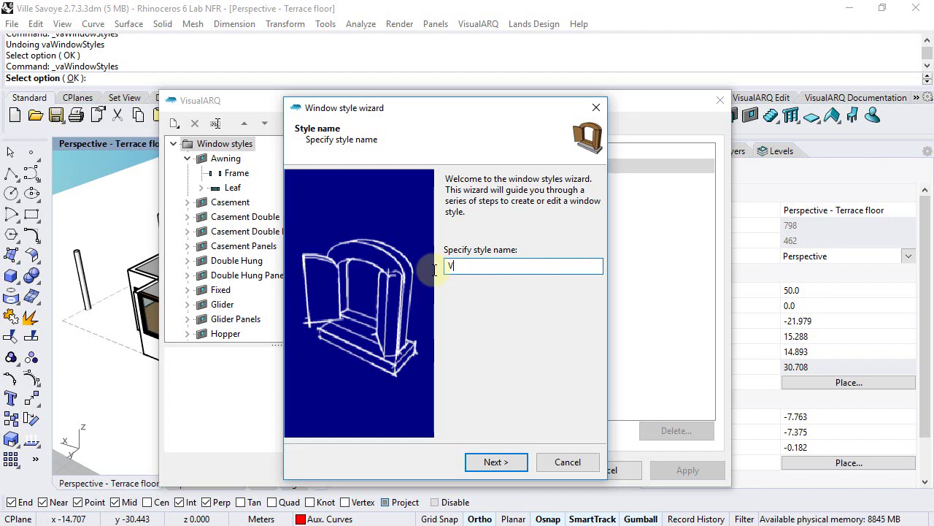
text(S 8x1)
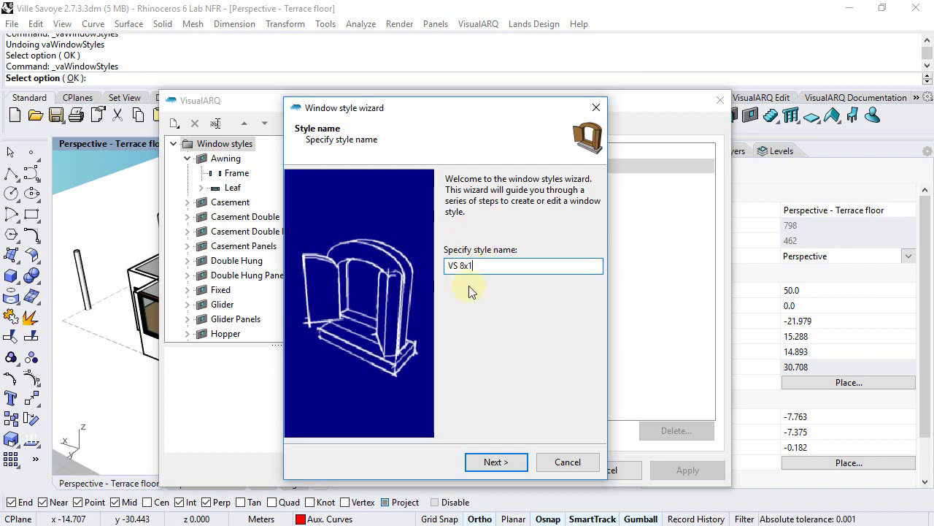
click(494, 464)
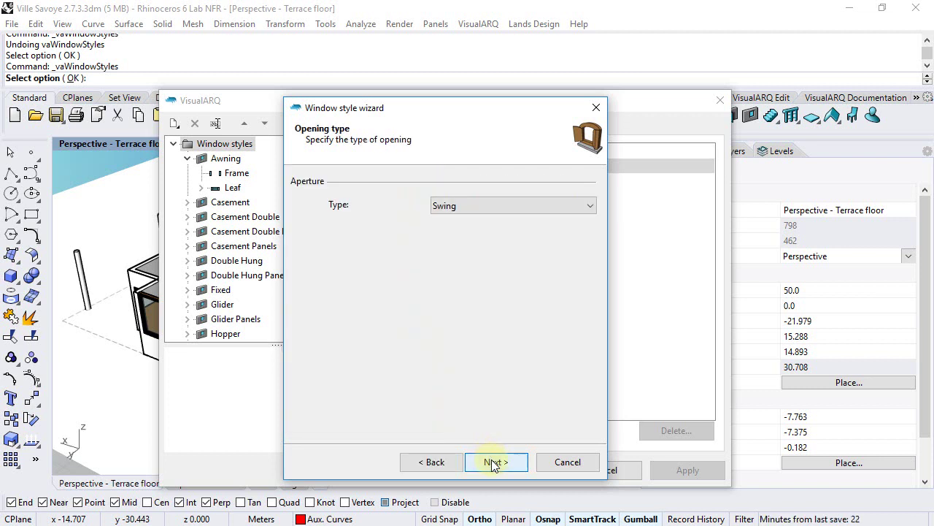
- Define the opening as Swing with a Rectangular profile, keeping the standard size of 0.900 wide by 1.000 high
click(487, 207)
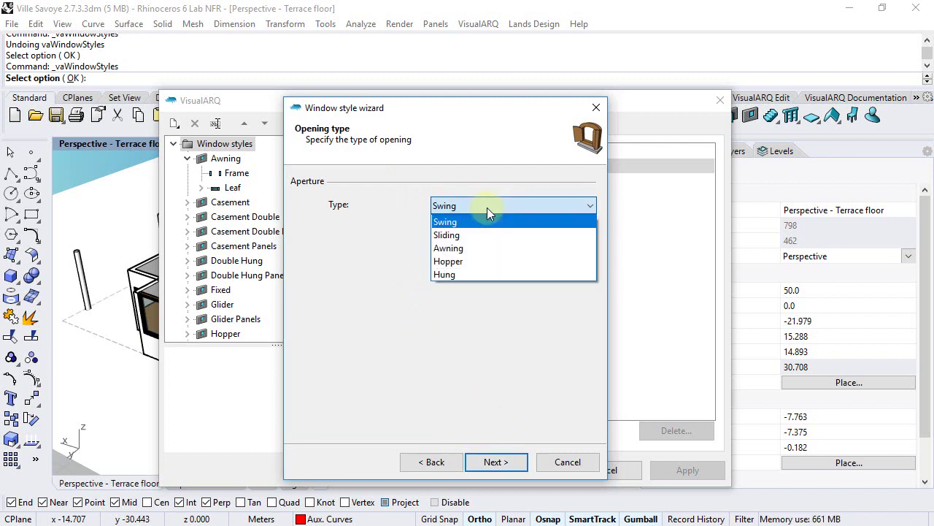
click(487, 207)
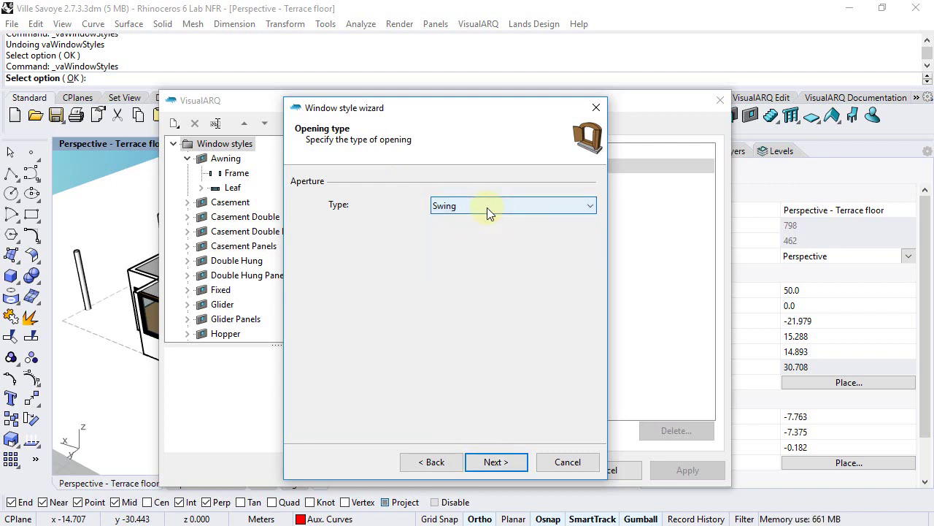
click(477, 464)
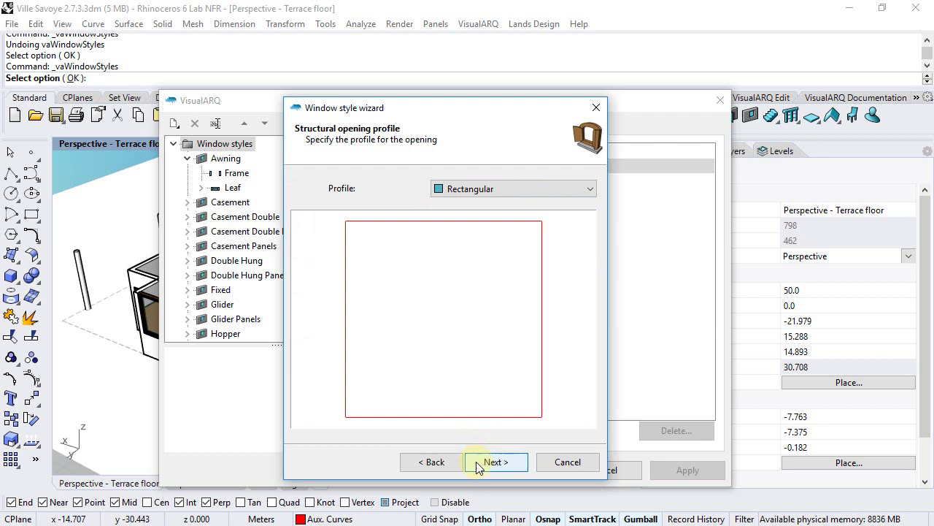
click(530, 190)
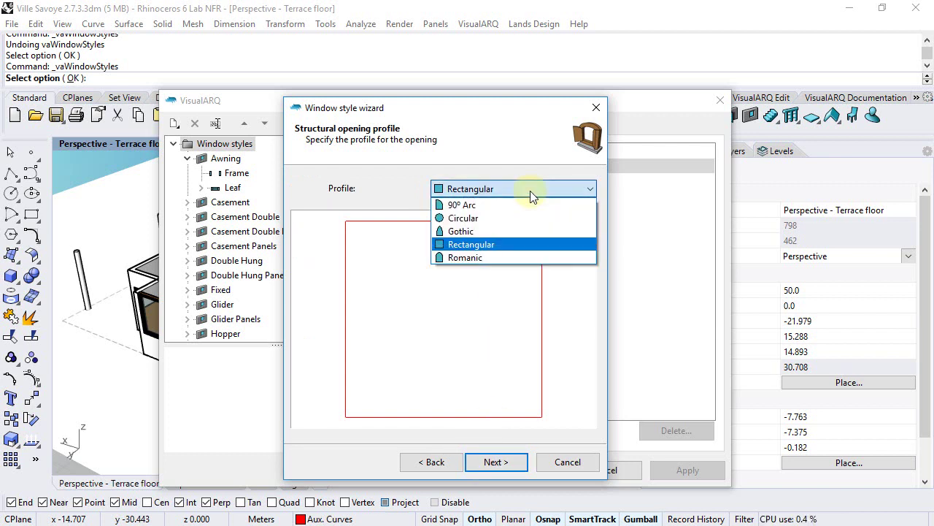
click(480, 252)
click(502, 463)
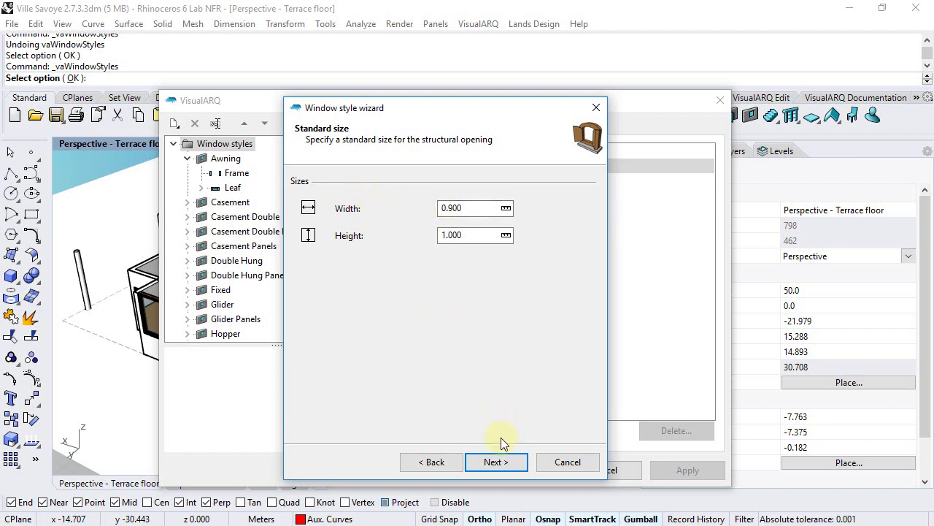
click(496, 461)
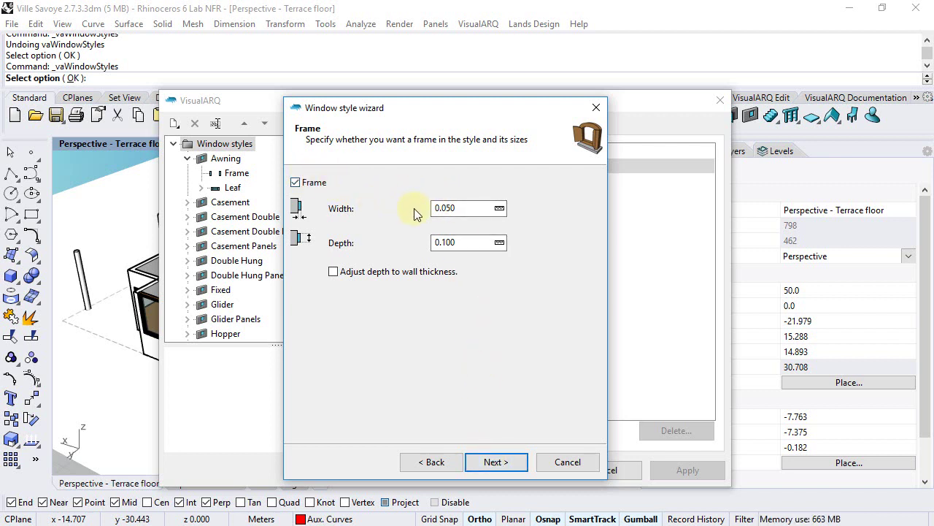
- Set the frame width to 0.030 and exclude the stop from the new window style
double_click(448, 208)
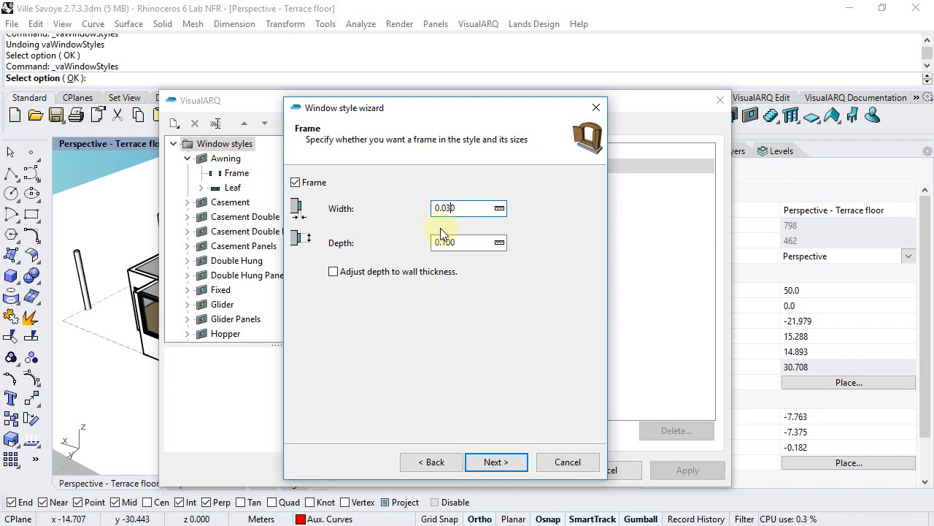
click(494, 459)
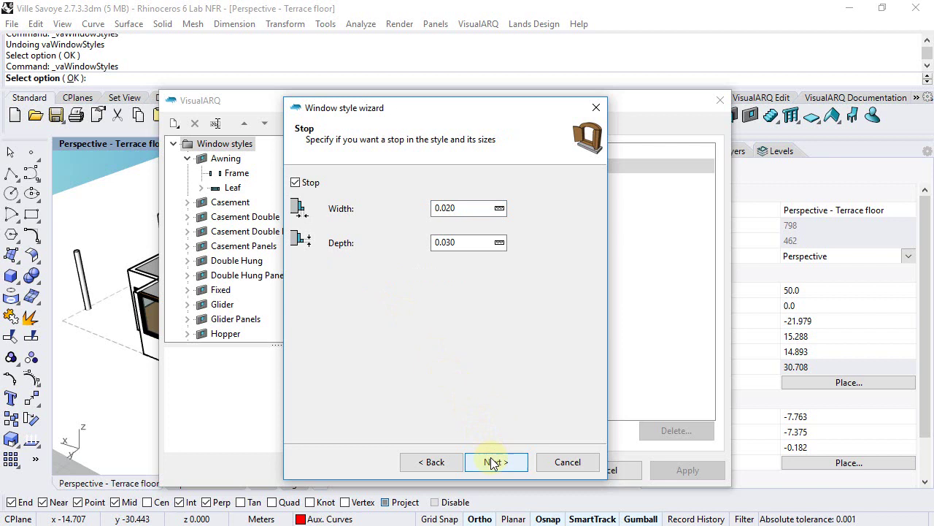
click(297, 183)
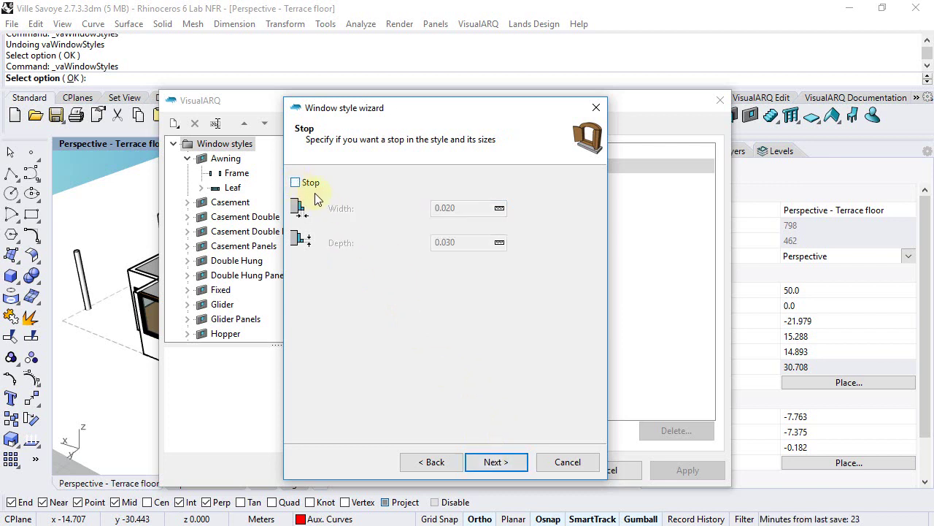
click(486, 465)
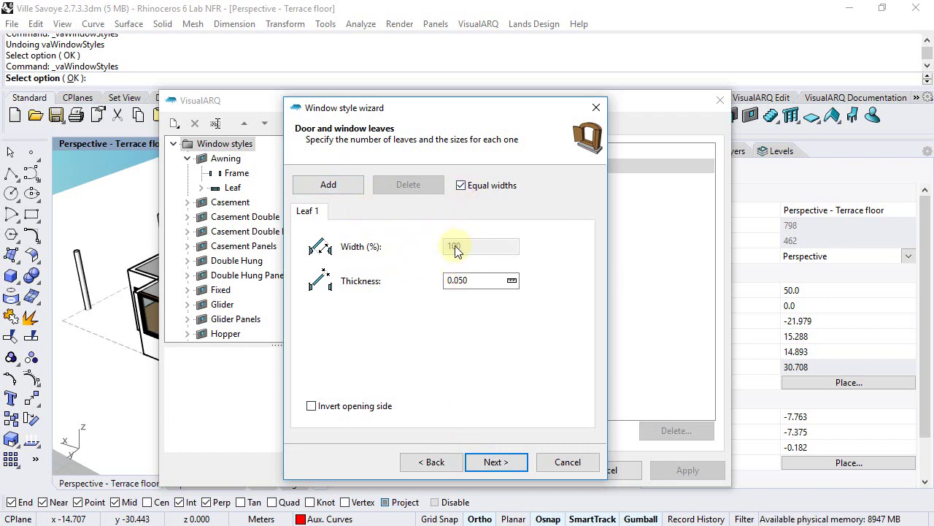
- Keep a single leaf, exclude the sill, and finish the window style without replacement blocks
click(489, 462)
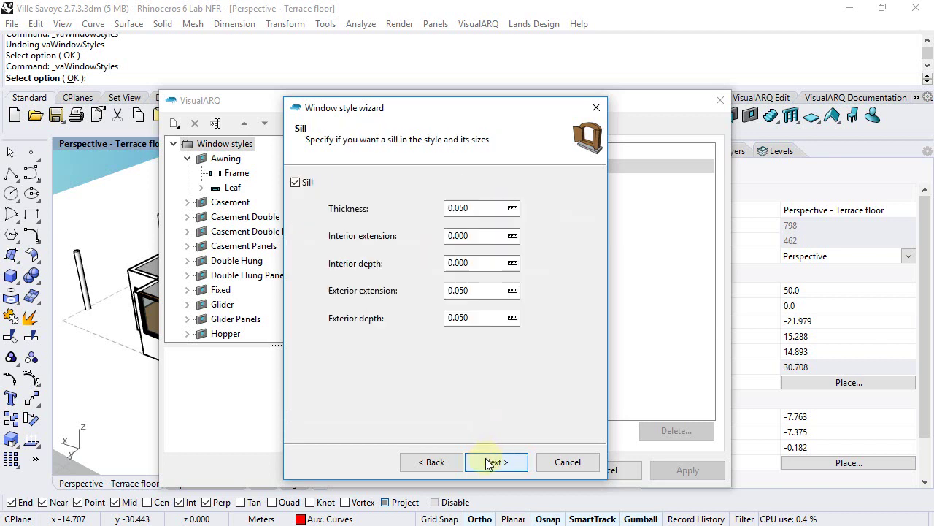
click(295, 183)
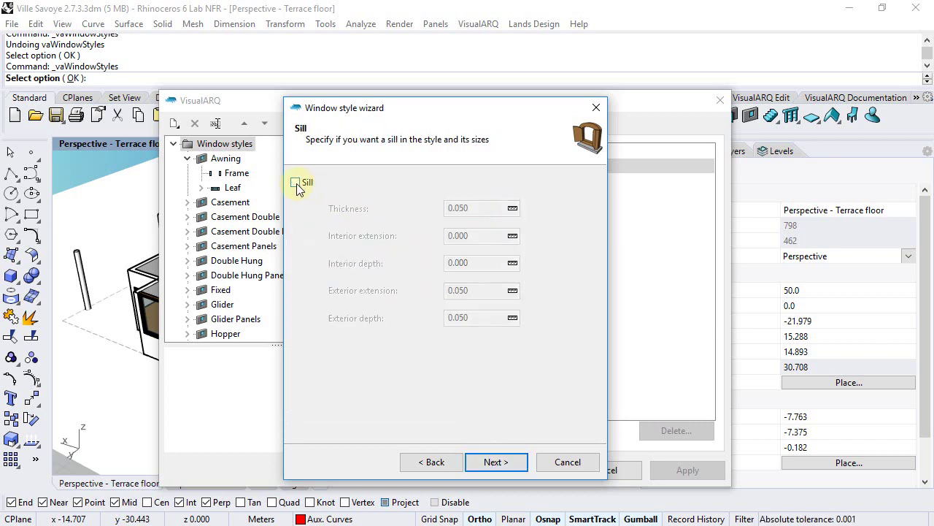
click(480, 463)
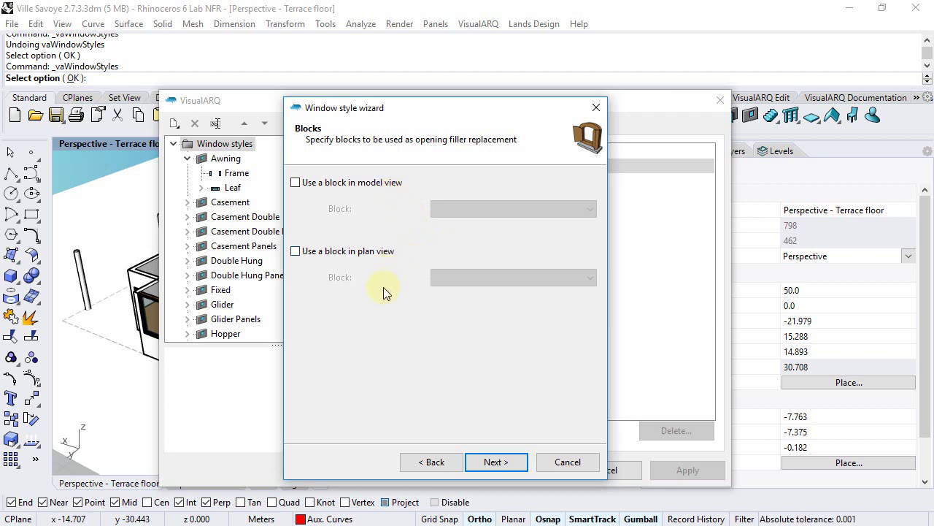
click(491, 464)
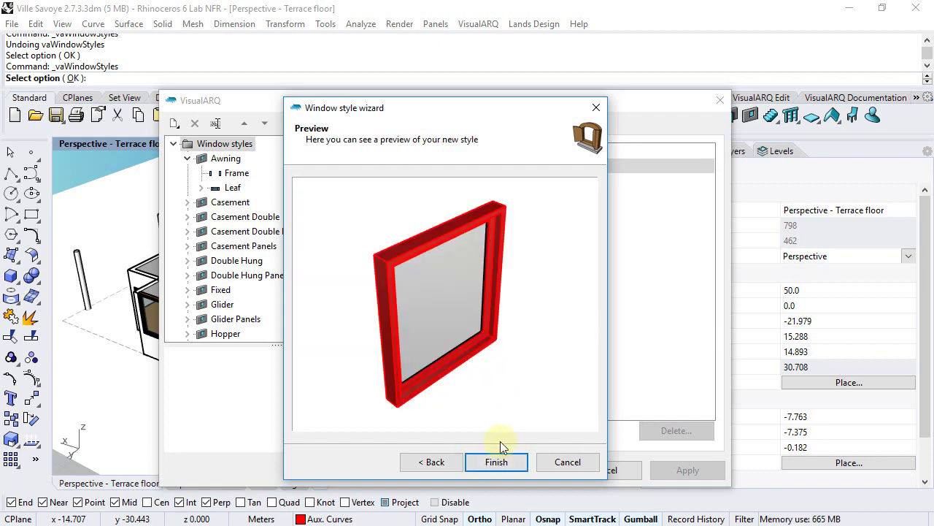
click(500, 458)
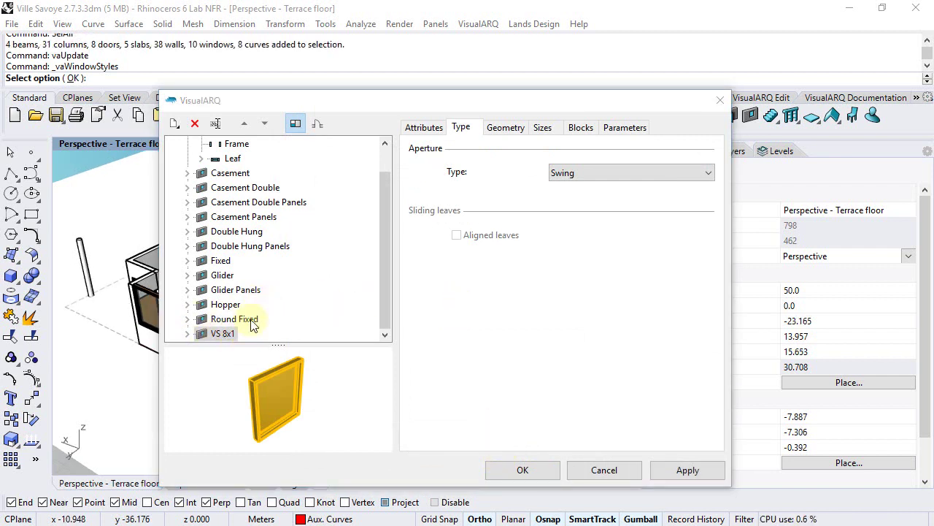
- Set the horizontal muntin count to 8 for the Glass component of the VS 8x1 style's leaf
click(387, 278)
click(187, 334)
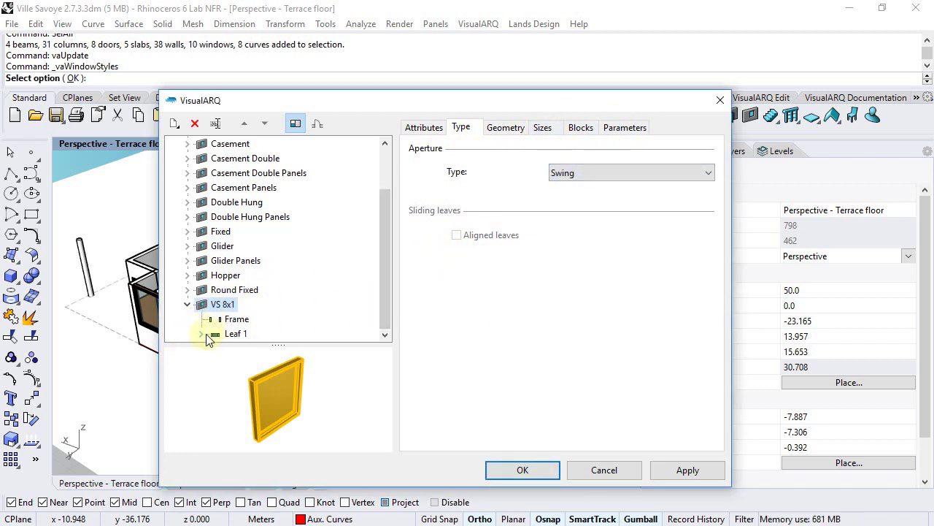
click(201, 333)
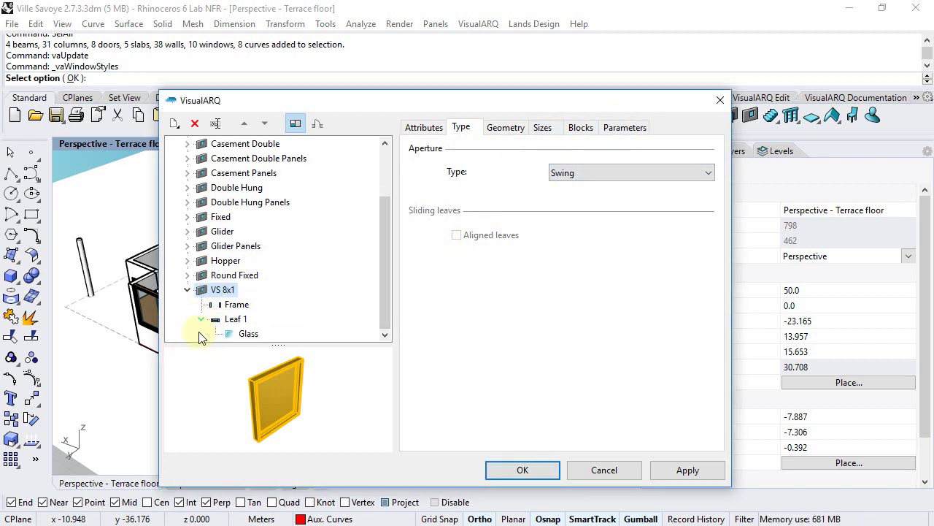
click(248, 335)
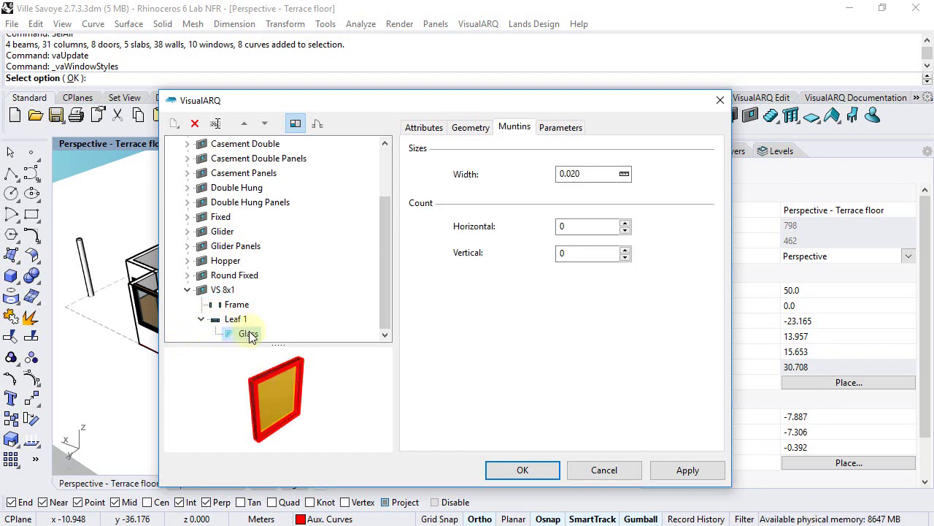
double_click(624, 223)
click(625, 223)
click(625, 223)
click(625, 224)
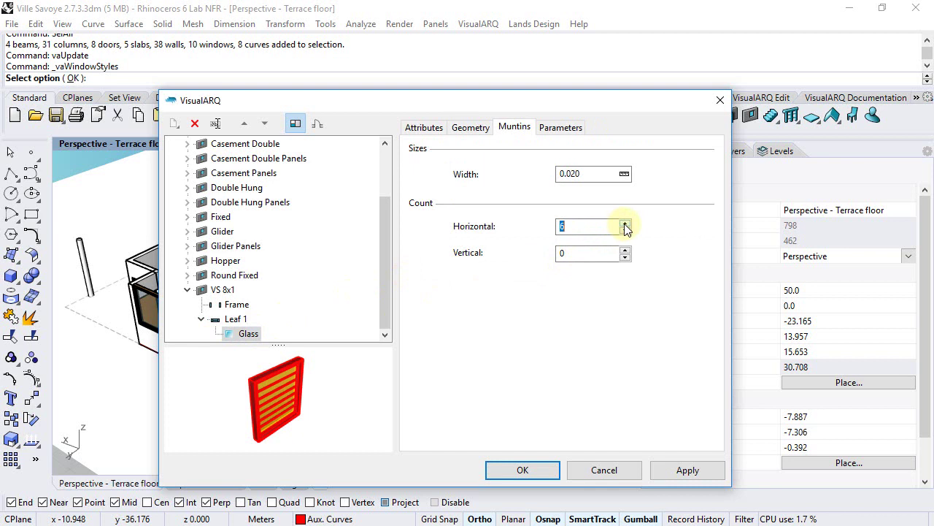
click(625, 223)
click(625, 224)
click(625, 224)
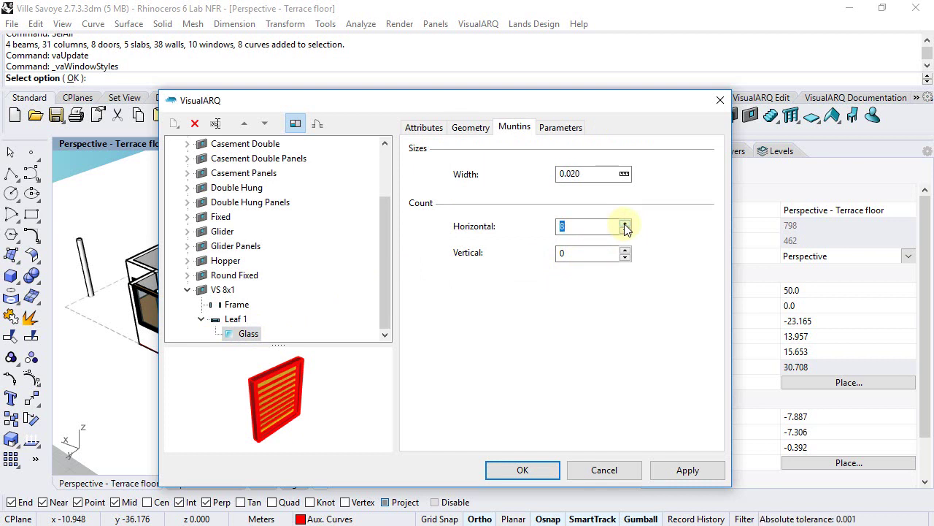
- Make Leaf 1 of the VS 8x1 style a fixed leaf and open the attributes of its Glass component
click(238, 320)
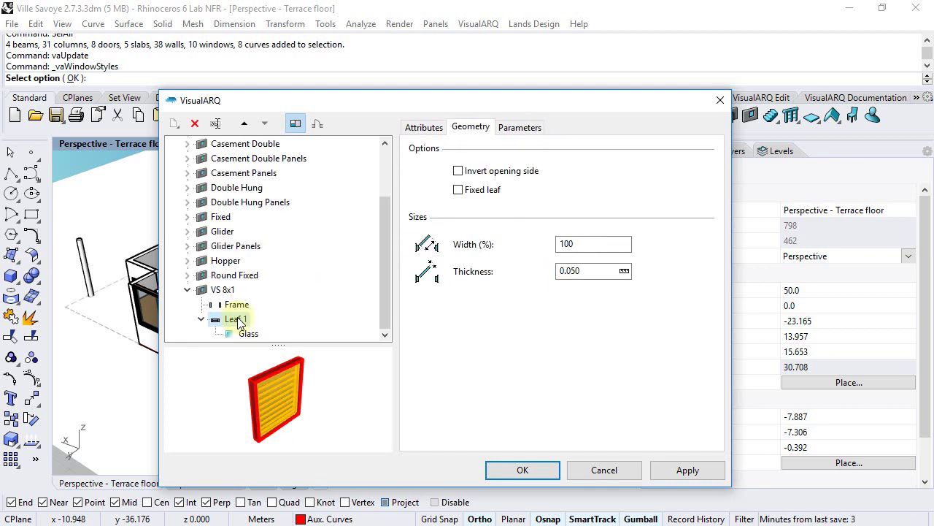
click(459, 191)
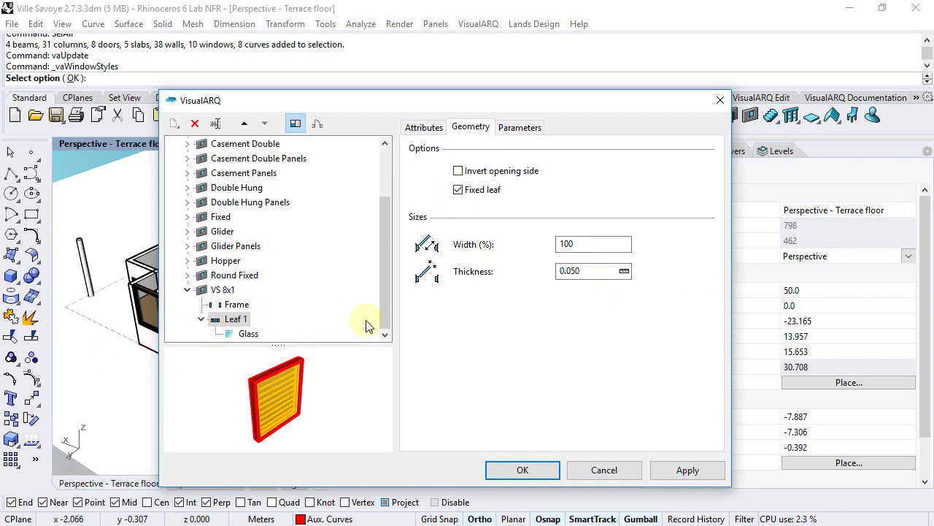
click(247, 334)
click(437, 127)
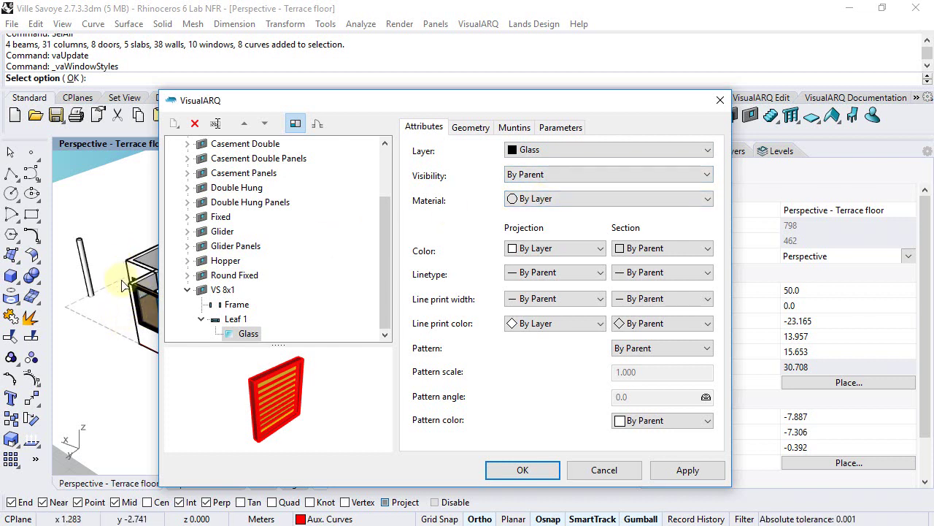
- Duplicate the VS 8x1 window style and name the copy VS 8x2
click(219, 289)
right_click(219, 290)
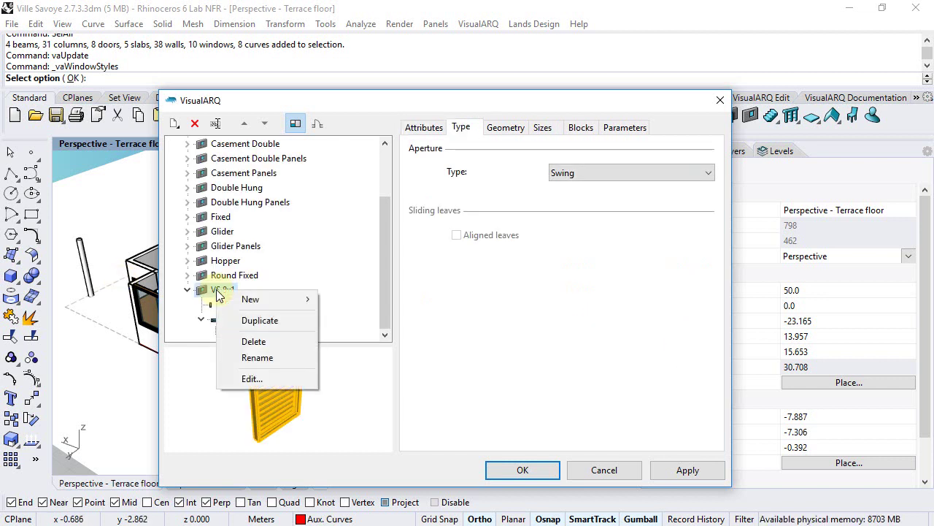
click(252, 320)
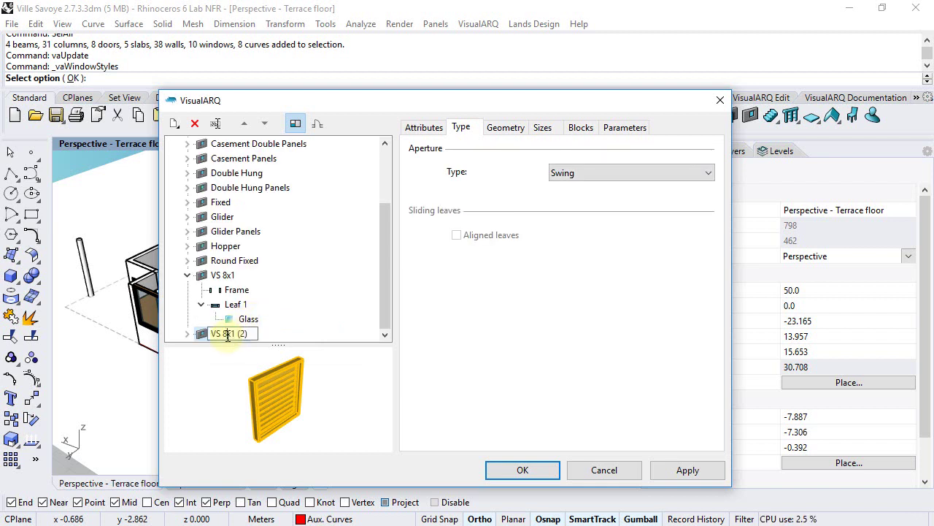
click(234, 333)
key(BackSpace)
text(2)
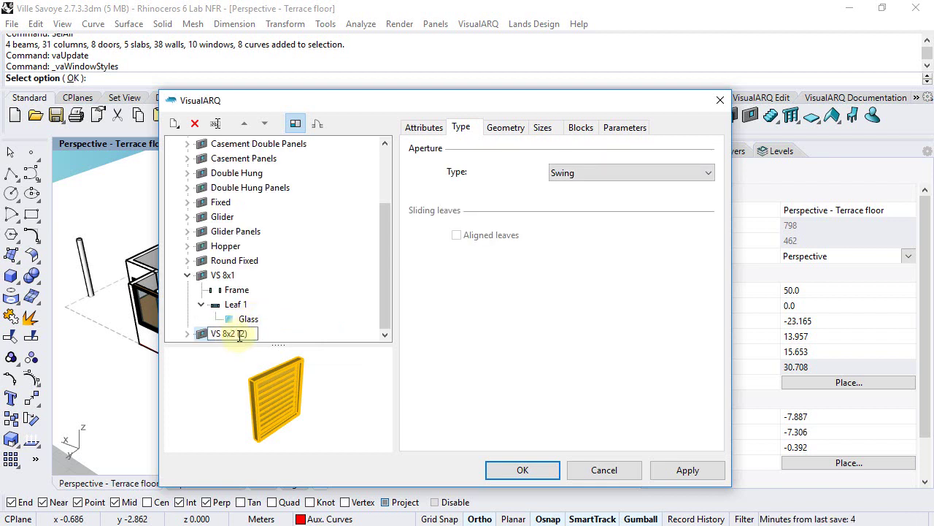
drag(237, 335, 256, 335)
key(BackSpace)
key(Return)
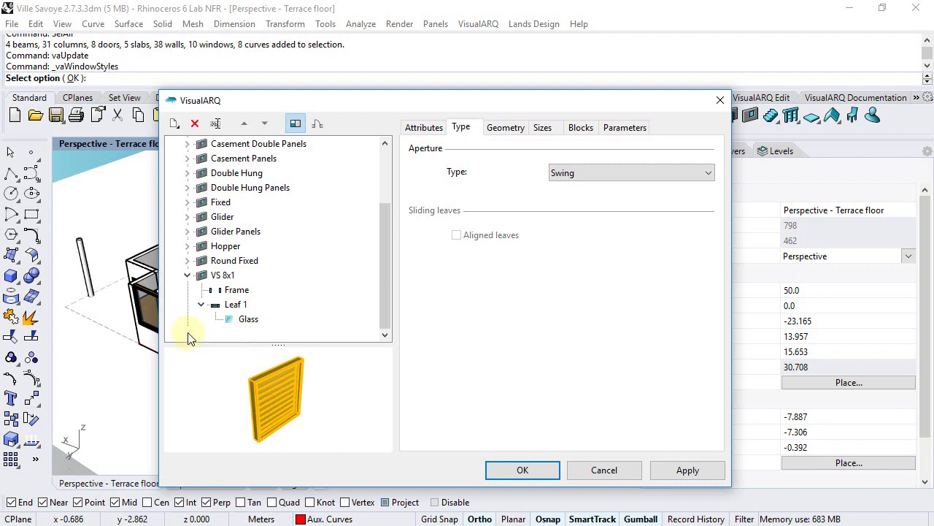
- Set the vertical muntin count to 1 for the Glass component of the VS 8x2 style's leaf
click(187, 334)
click(201, 333)
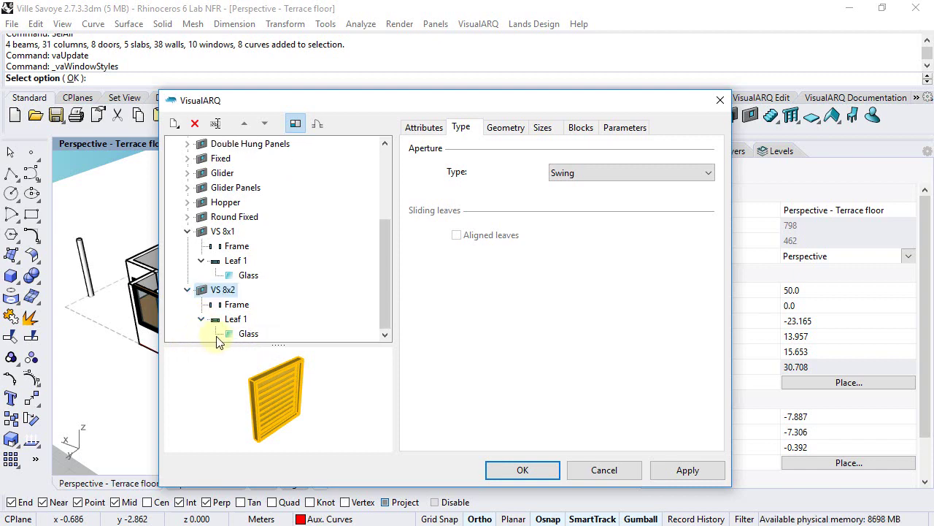
click(235, 336)
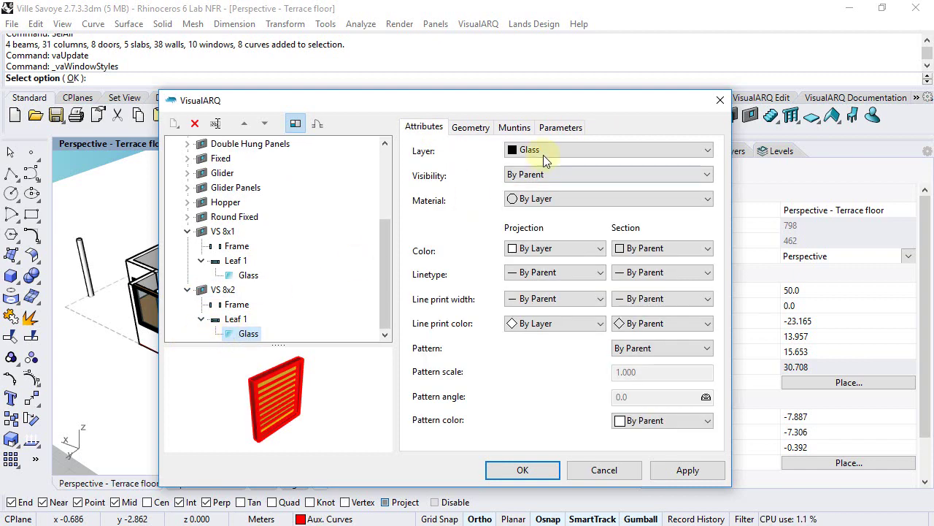
click(515, 127)
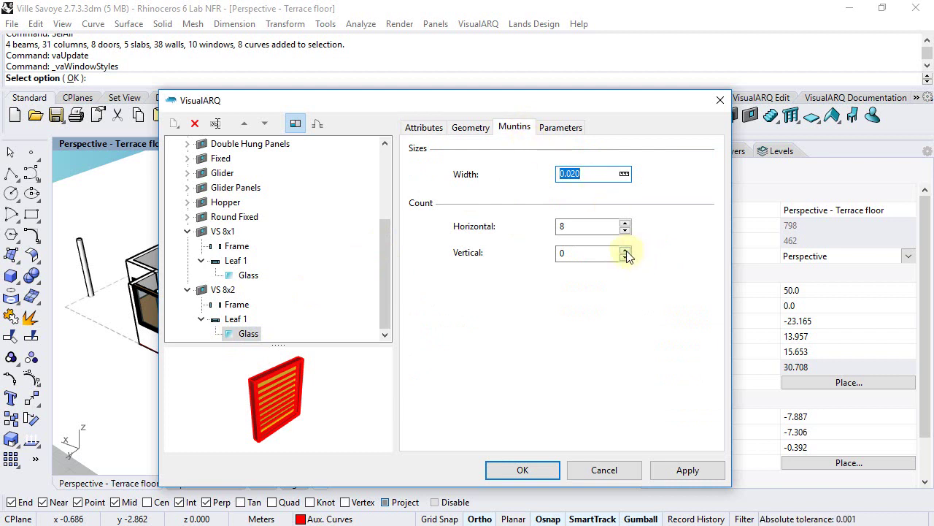
click(625, 250)
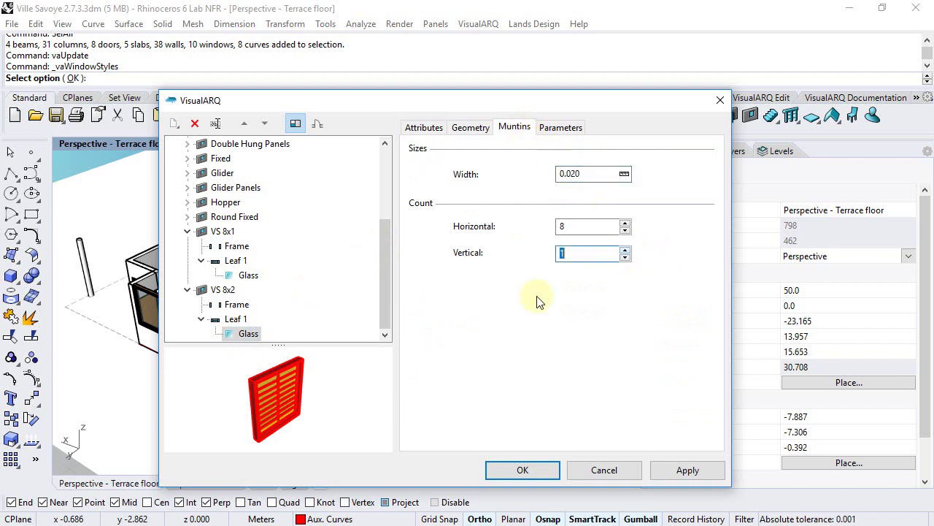
- Duplicate the VS 8x1 window style again and name the copy VS 4x1
right_click(223, 235)
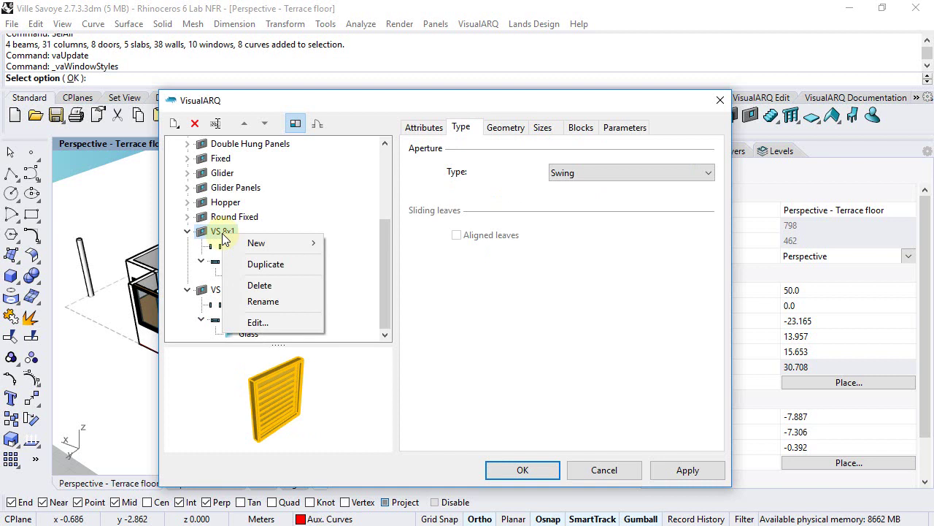
click(264, 271)
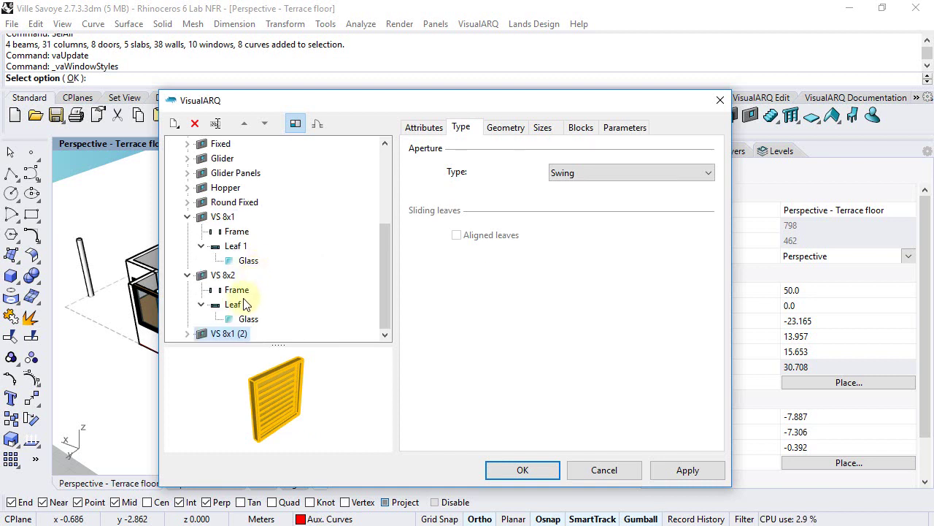
click(232, 337)
click(226, 334)
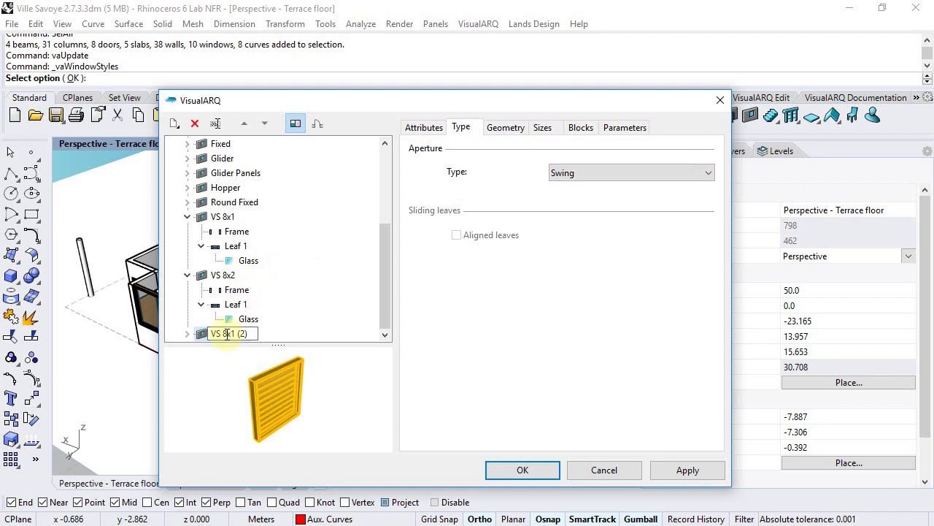
text(4)
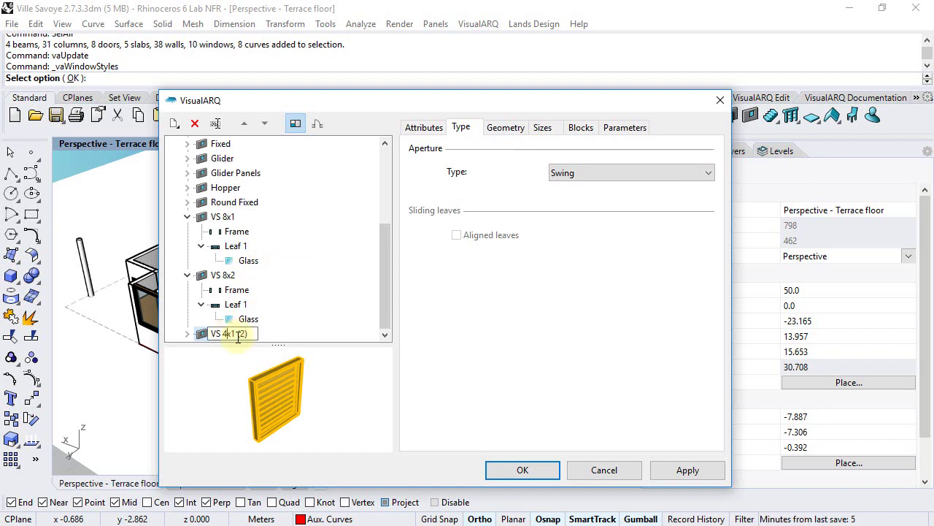
- Set the horizontal muntin count to 4 for the VS 4x1 style's Glass component and accept the window styles
click(188, 333)
click(201, 335)
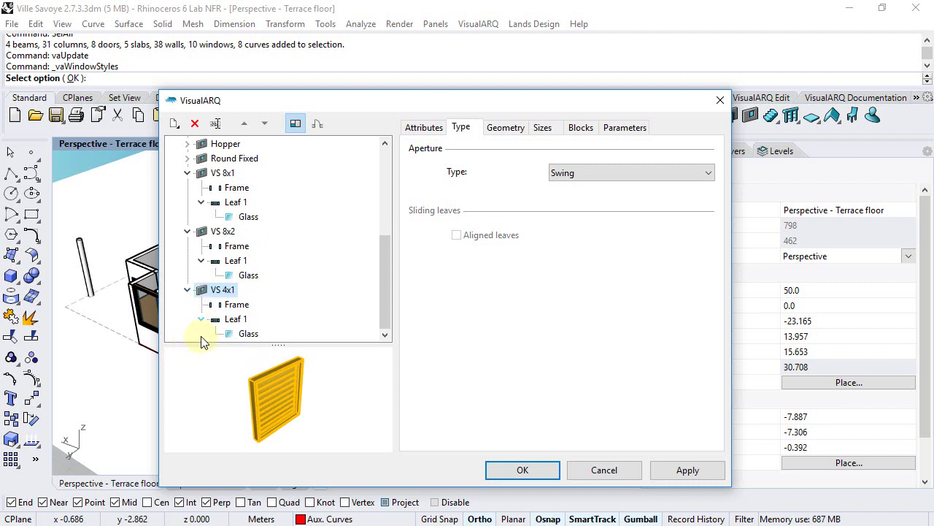
click(241, 335)
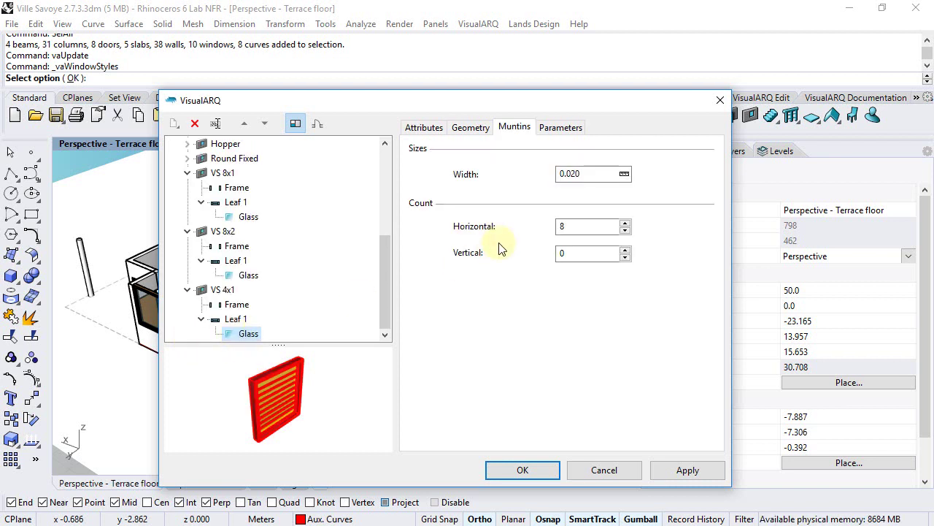
double_click(571, 227)
text(8)
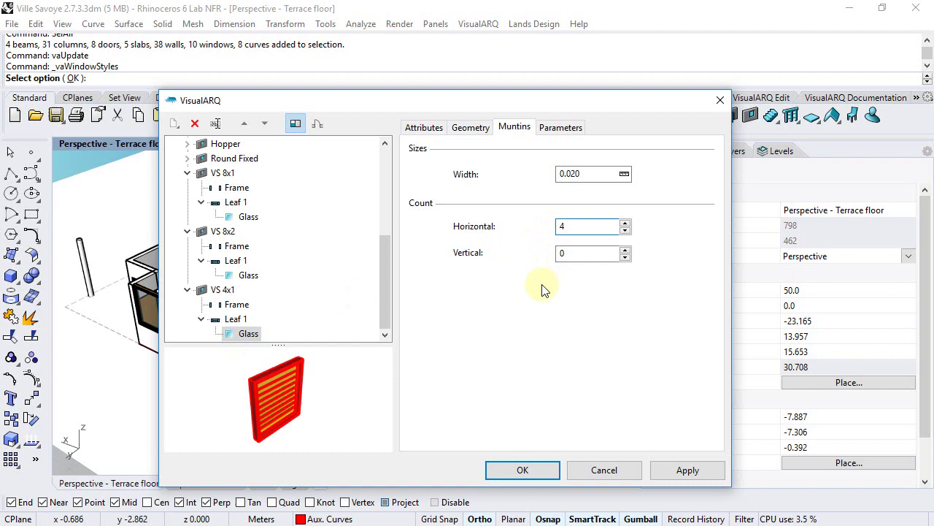
click(521, 470)
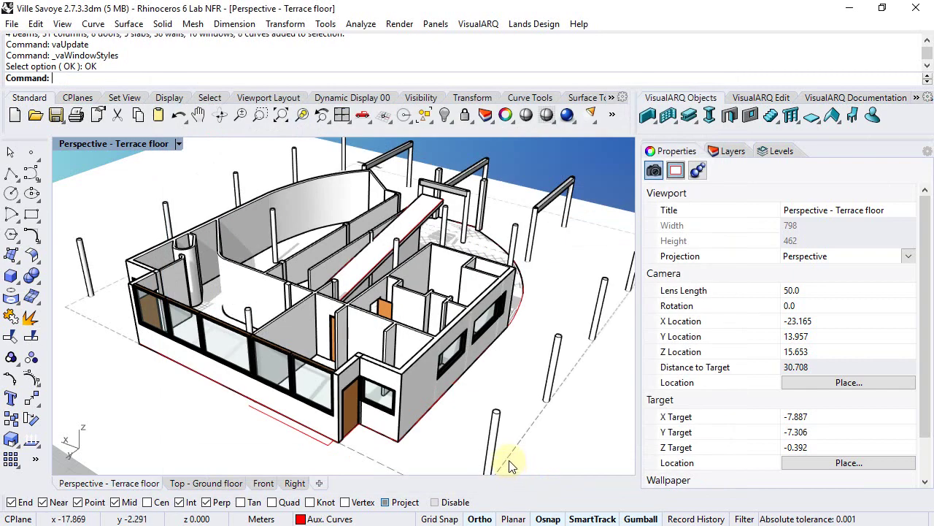
- Assign the VS 8x1 style to the four windows flanking the wide middle window of the long facade row
click(153, 303)
shift+click(183, 313)
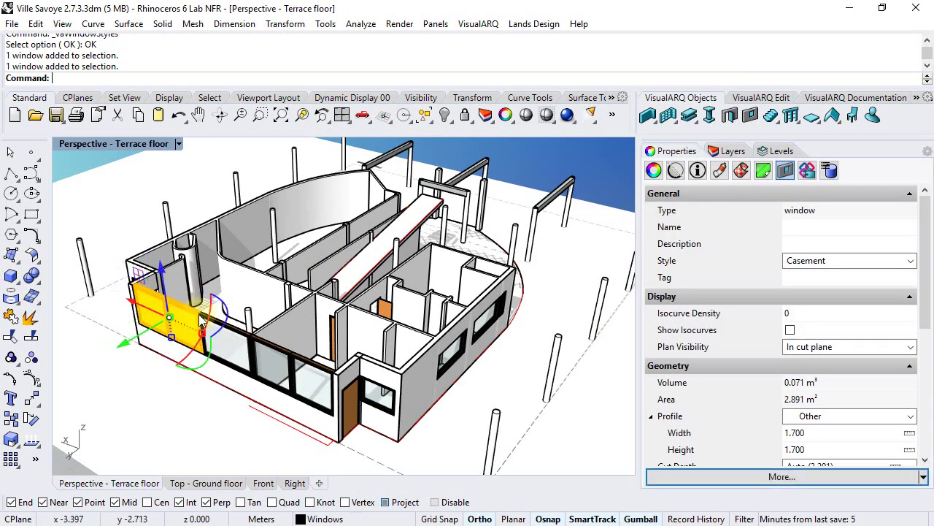
shift+click(284, 356)
shift+click(299, 361)
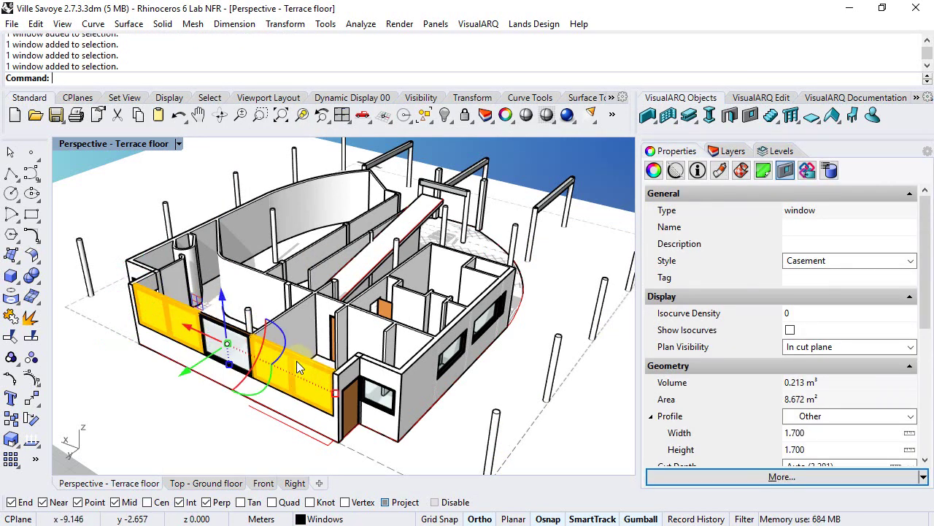
click(911, 263)
drag(912, 292, 912, 324)
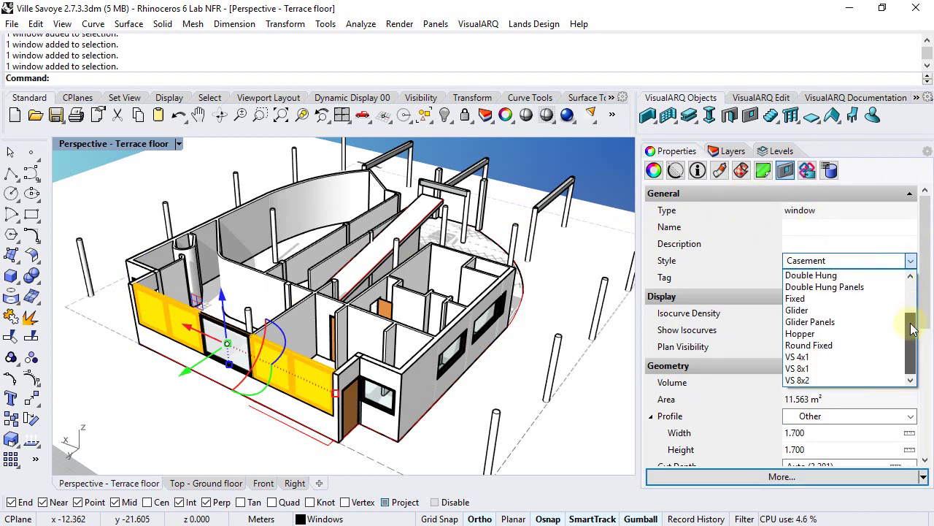
click(819, 368)
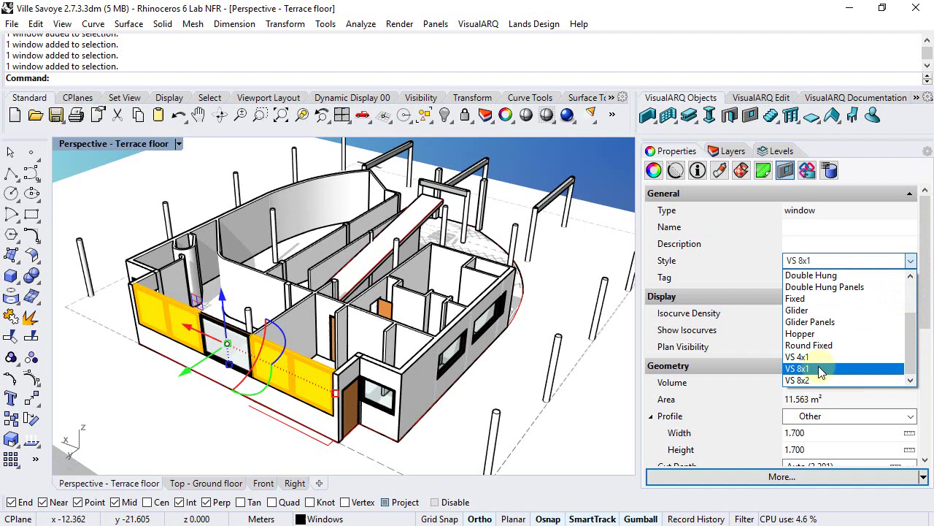
- Assign the VS 8x2 style to the wide middle window of the long facade row
click(238, 332)
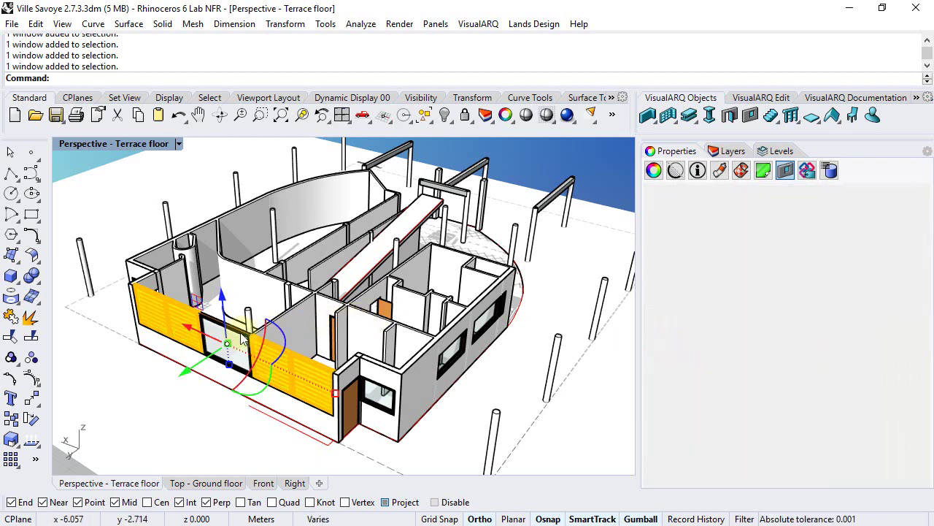
click(911, 260)
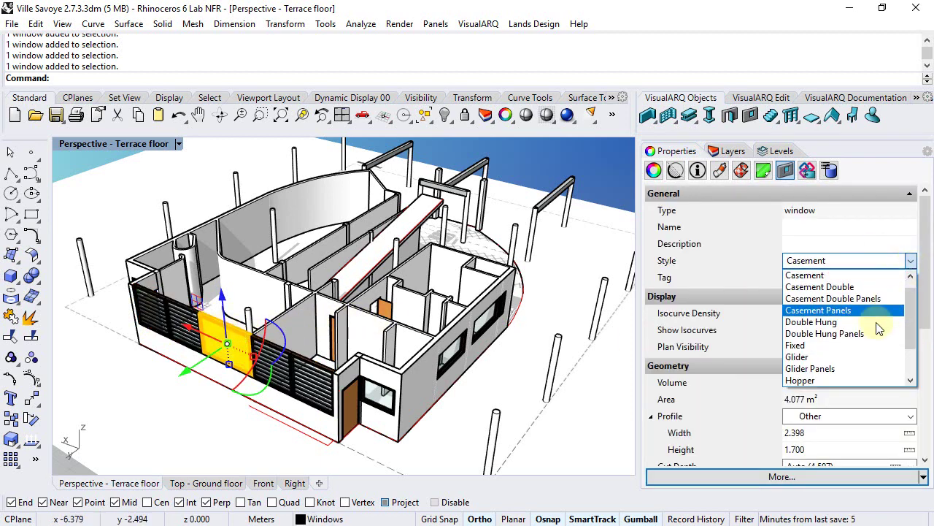
scroll(840, 322, down, 2)
click(820, 380)
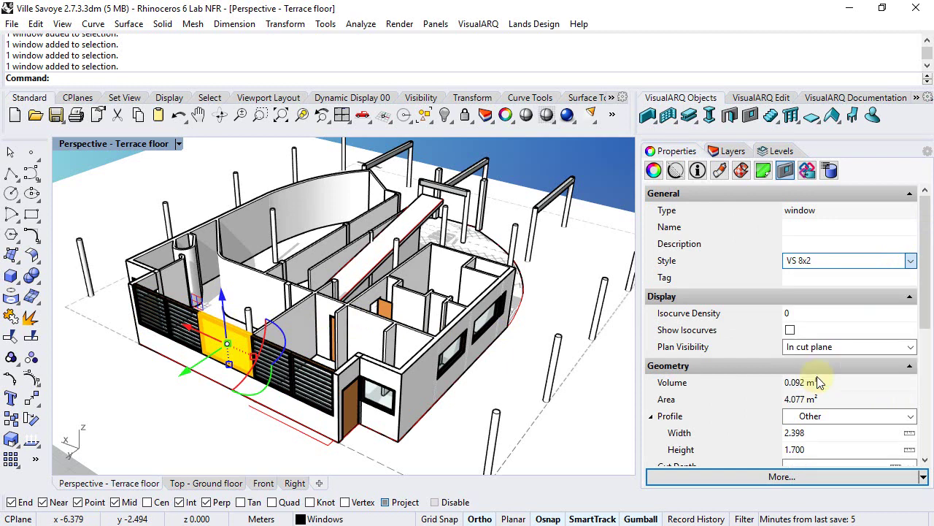
- Select the small Casement window on the recessed wall beside the end of the long facade window row
right_drag(358, 299, 438, 303)
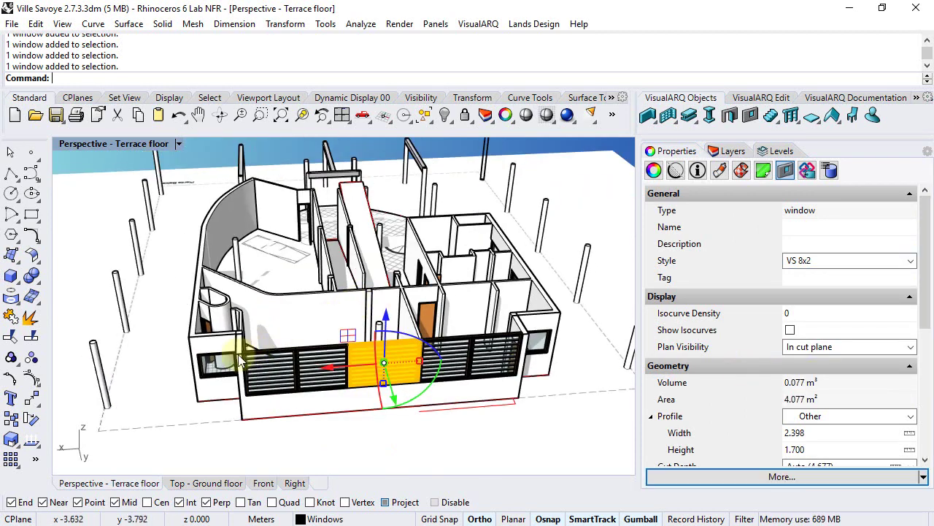
click(447, 394)
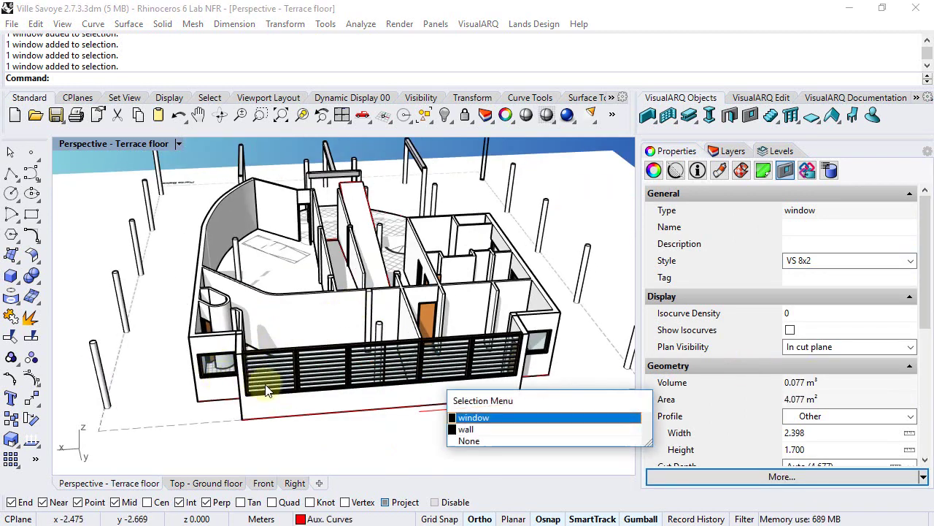
click(531, 419)
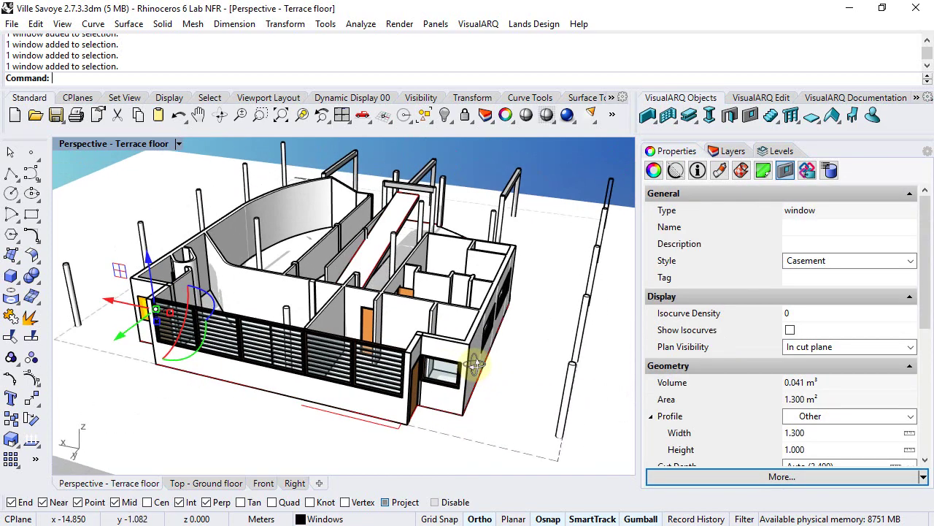